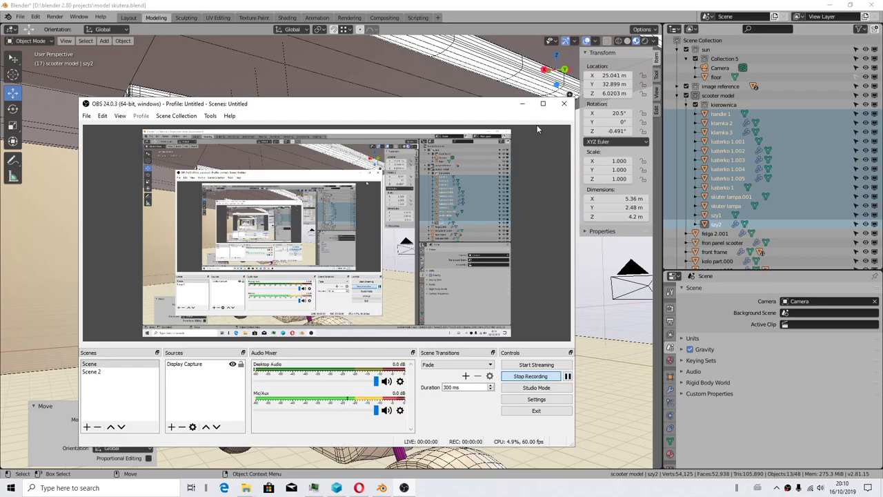
Step: Orbit up to the garage ceiling, select 'sufit' and hide it with its Outliner eye icon
{"action": "left_click", "coordinate": [523, 103]}
{"action": "middle_click_drag", "start_coordinate": [522, 296], "coordinate": [470, 208]}
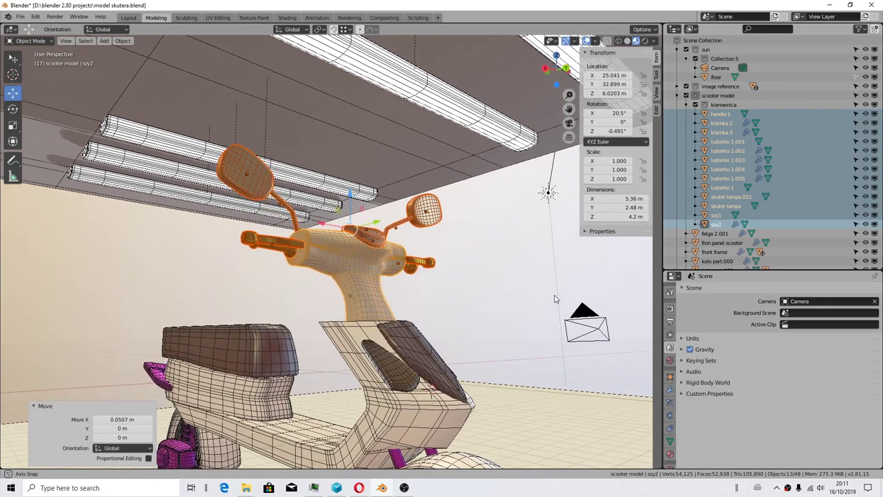
{"action": "left_click", "coordinate": [441, 140]}
{"action": "middle_click_drag", "start_coordinate": [488, 278], "coordinate": [464, 285]}
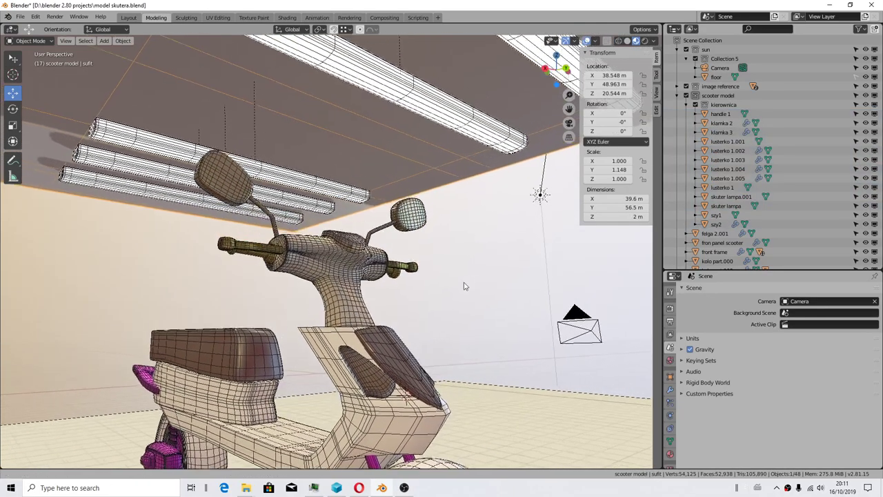
{"action": "scroll", "coordinate": [788, 199], "scroll_direction": "down", "scroll_amount": 5}
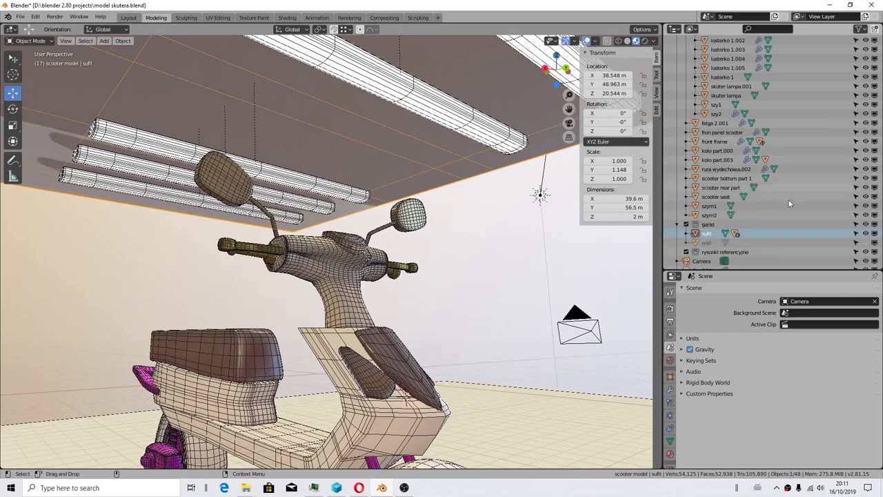
{"action": "left_click", "coordinate": [866, 234]}
Step: Select all objects of the 'kierownica' collection from the Outliner and view the handlebar from above
{"action": "left_click", "coordinate": [343, 194]}
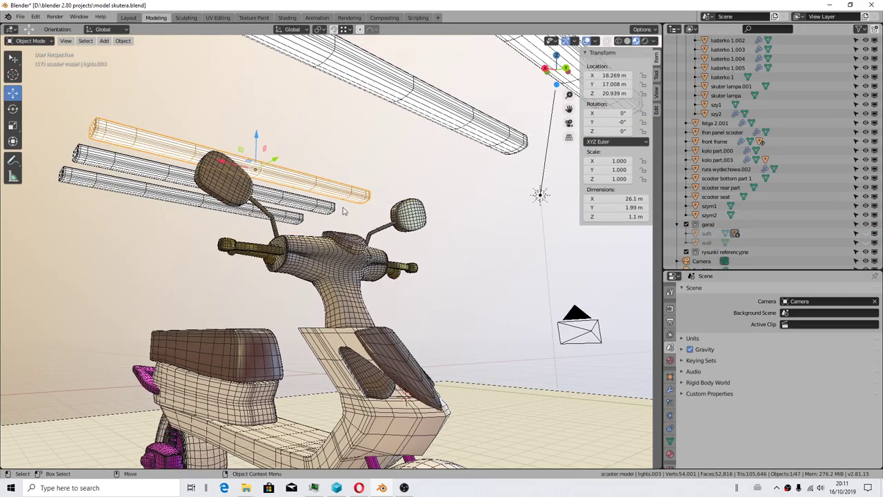
{"action": "left_click", "coordinate": [352, 268]}
{"action": "scroll", "coordinate": [738, 187], "scroll_direction": "up", "scroll_amount": 5}
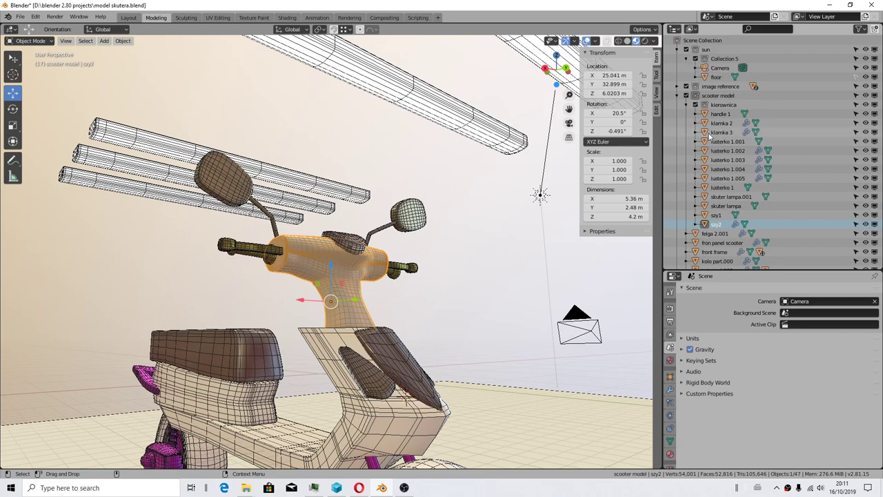
{"action": "left_click", "coordinate": [722, 105]}
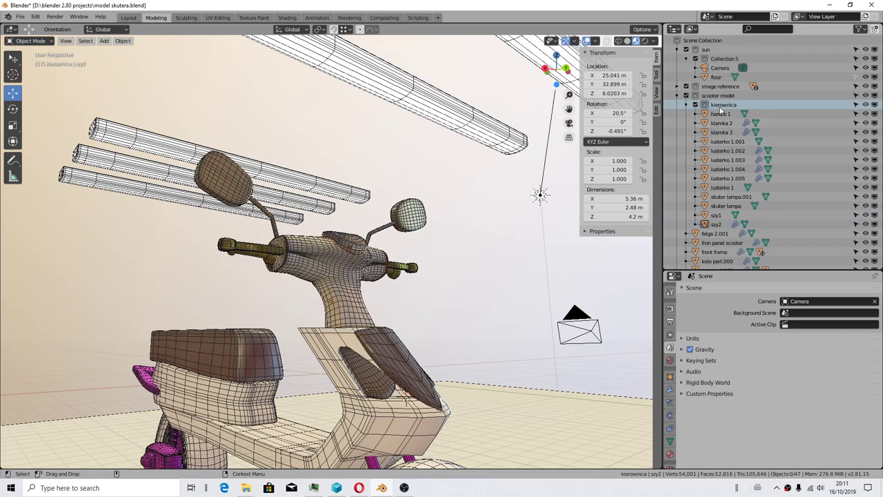
{"action": "left_click", "coordinate": [722, 107]}
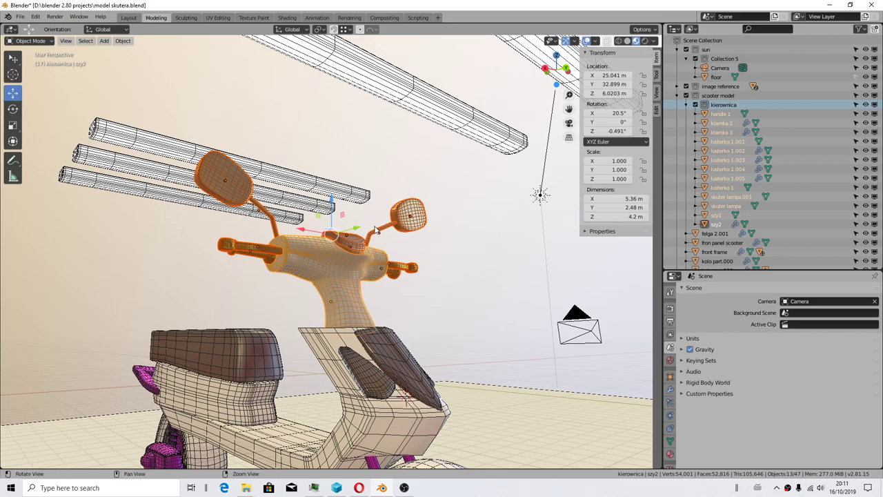
{"action": "middle_click_drag", "start_coordinate": [377, 230], "coordinate": [84, 62]}
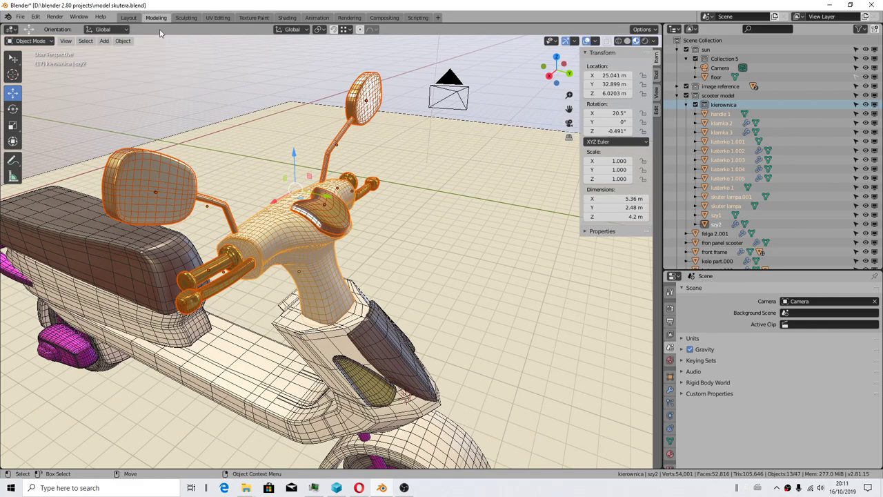
Step: Switch transform orientation to Local and move the handlebar assembly -0.146 m along Y
{"action": "left_click", "coordinate": [299, 31]}
{"action": "left_click", "coordinate": [287, 67]}
{"action": "key", "text": "g"}
{"action": "key", "text": "y"}
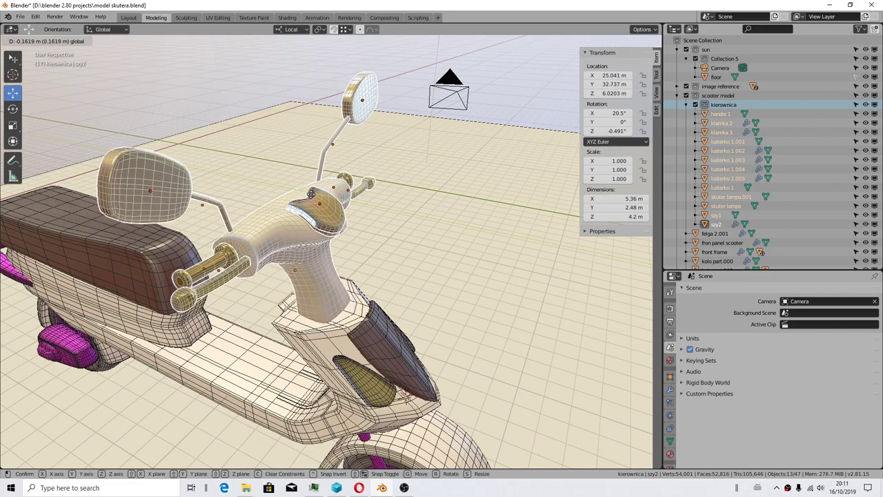
{"action": "left_click", "coordinate": [326, 200]}
Step: Try a larger slide of the handlebar along its local axis, then undo it
{"action": "left_click", "coordinate": [104, 30]}
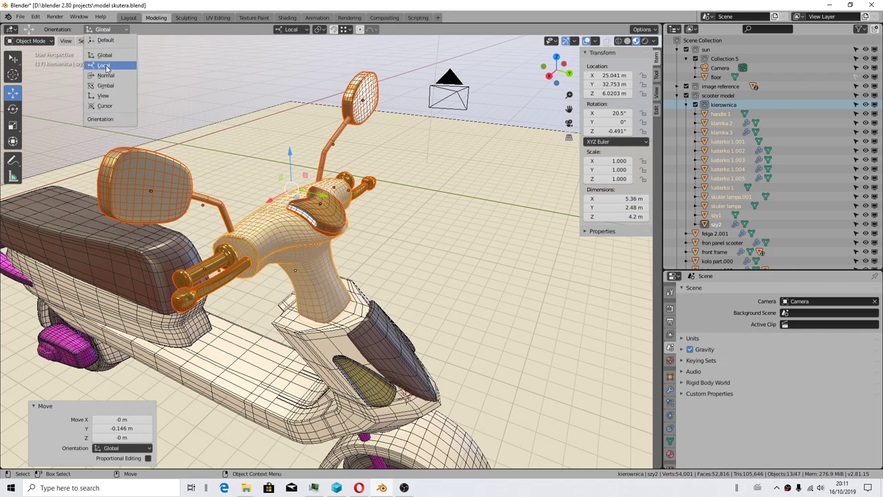
{"action": "left_click", "coordinate": [107, 66]}
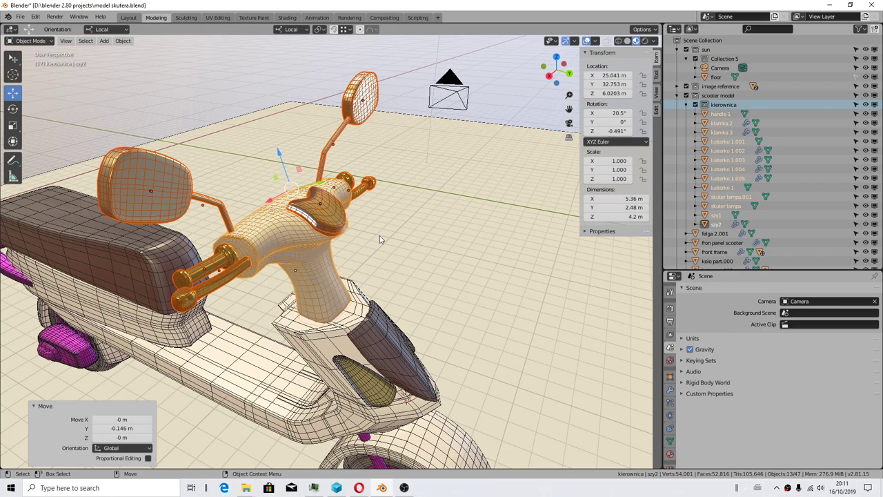
{"action": "left_click_drag", "start_coordinate": [319, 189], "coordinate": [238, 237]}
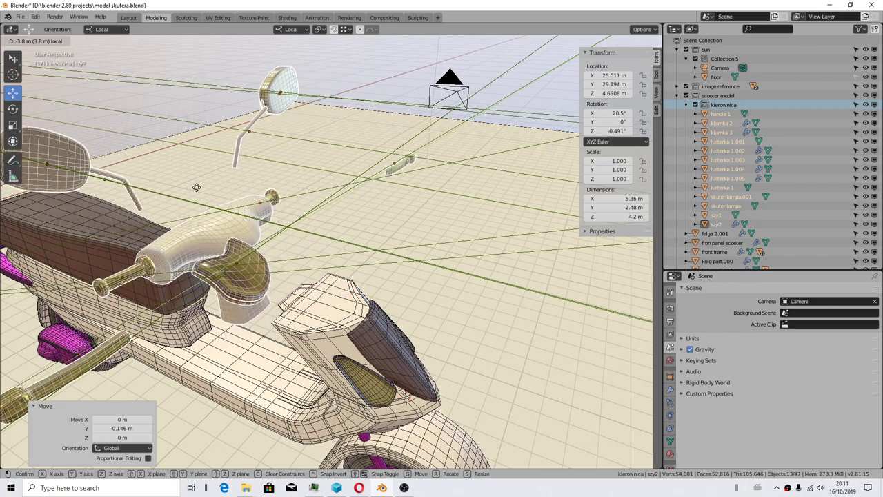
{"action": "scroll", "coordinate": [239, 236], "scroll_direction": "down", "scroll_amount": 3}
{"action": "middle_click_drag", "start_coordinate": [456, 348], "coordinate": [406, 288]}
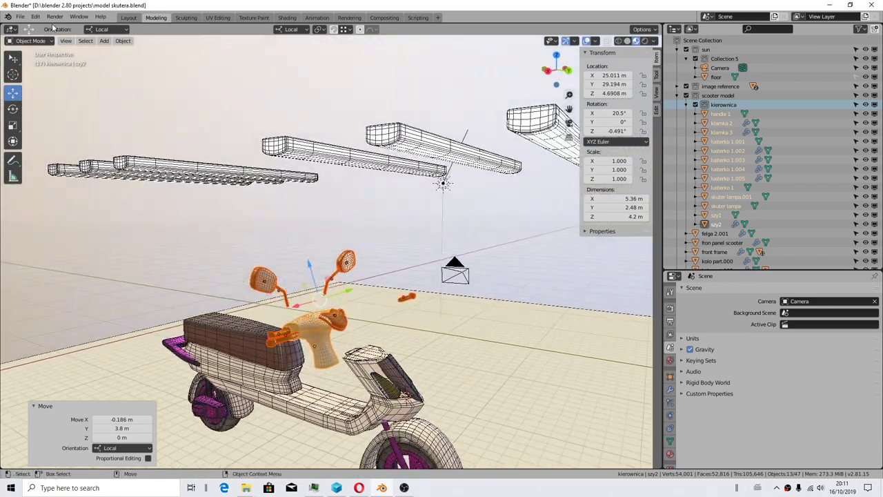
{"action": "left_click", "coordinate": [36, 17]}
{"action": "left_click", "coordinate": [48, 27]}
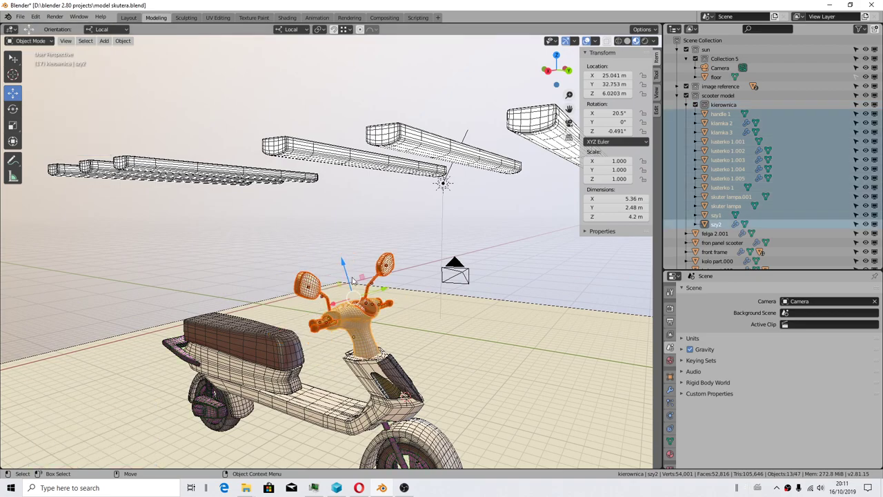
{"action": "scroll", "coordinate": [133, 65], "scroll_direction": "up", "scroll_amount": 3}
{"action": "scroll", "coordinate": [134, 65], "scroll_direction": "up", "scroll_amount": 2}
Step: Switch orientation to Cursor and nudge the handlebar assembly about 0.0185 m along X
{"action": "left_click", "coordinate": [113, 31]}
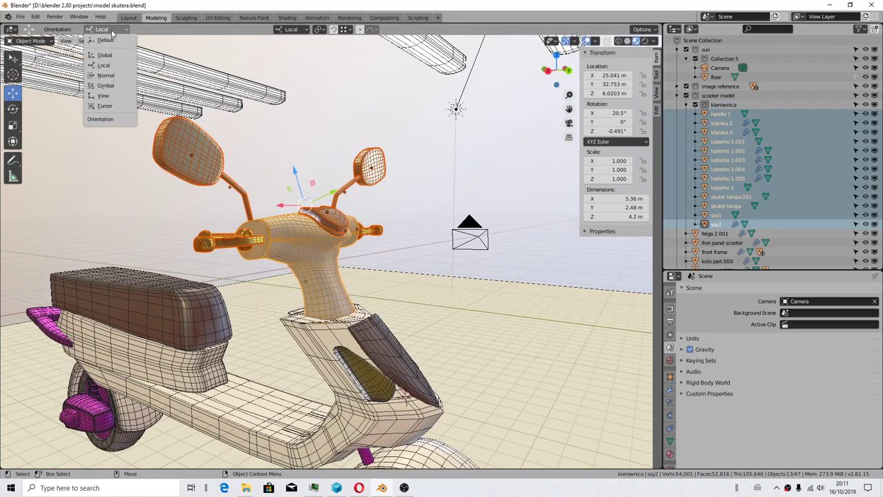
{"action": "left_click", "coordinate": [111, 108]}
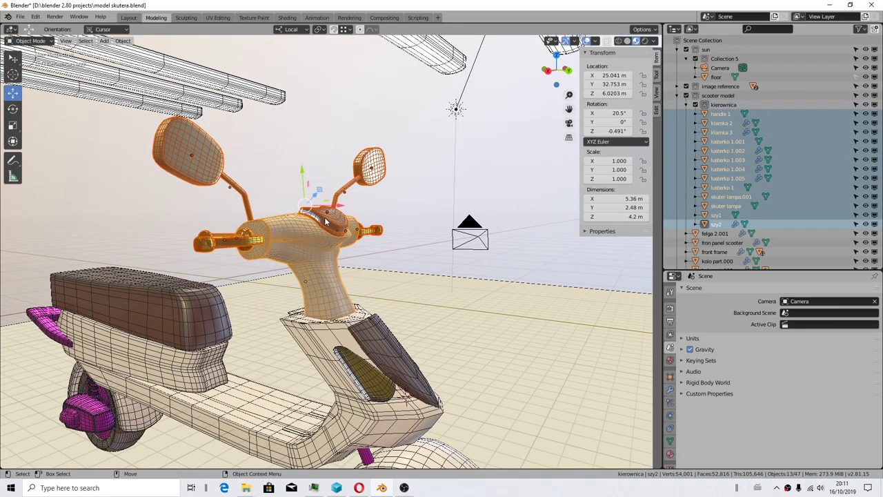
{"action": "left_click_drag", "start_coordinate": [332, 210], "coordinate": [348, 257]}
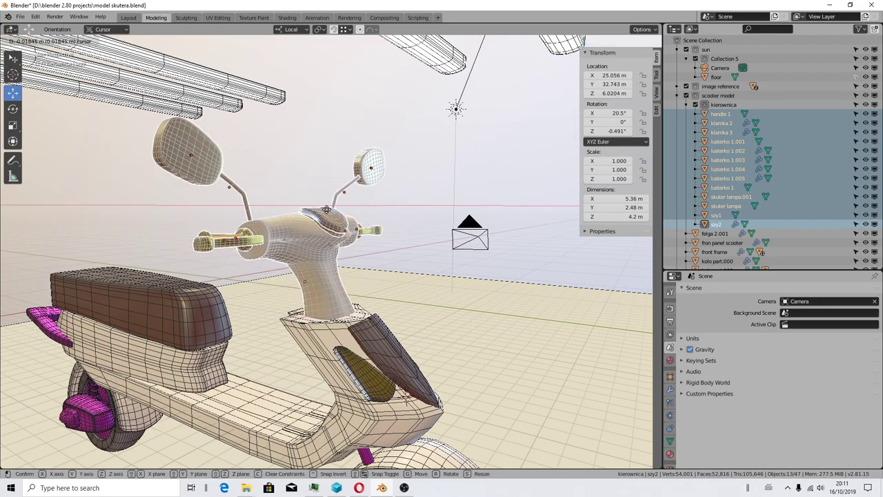
{"action": "middle_click_drag", "start_coordinate": [348, 257], "coordinate": [306, 56]}
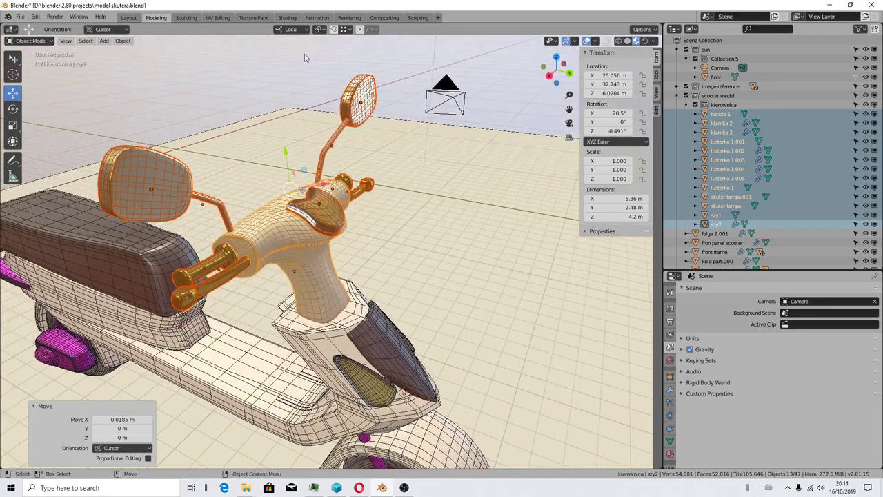
{"action": "left_click", "coordinate": [299, 31]}
Step: Switch to Global orientation and move the handlebar assembly 0.125 m along X
{"action": "left_click", "coordinate": [278, 59]}
{"action": "key", "text": "g"}
{"action": "left_click", "coordinate": [319, 187]}
Step: Tilt the handlebar about its local X axis, then undo that tilt
{"action": "key", "text": "shift+space"}
{"action": "key", "text": "r"}
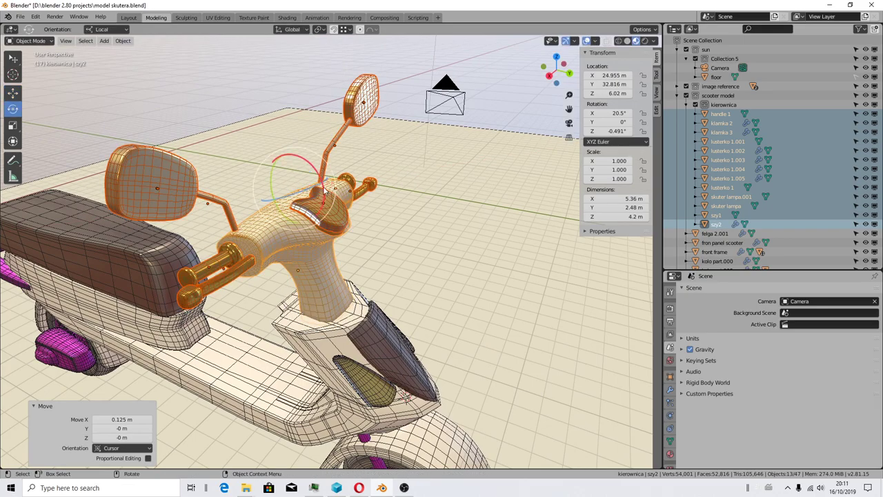
{"action": "left_click_drag", "start_coordinate": [321, 178], "coordinate": [309, 178]}
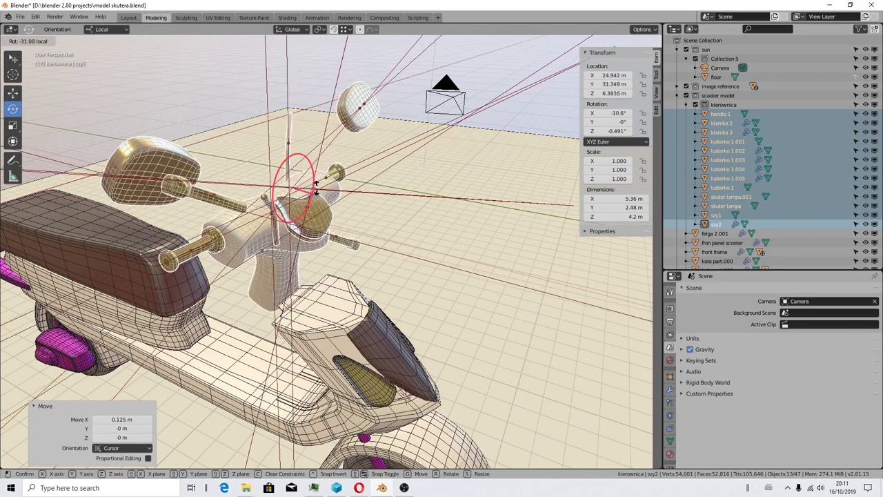
{"action": "left_click", "coordinate": [35, 16]}
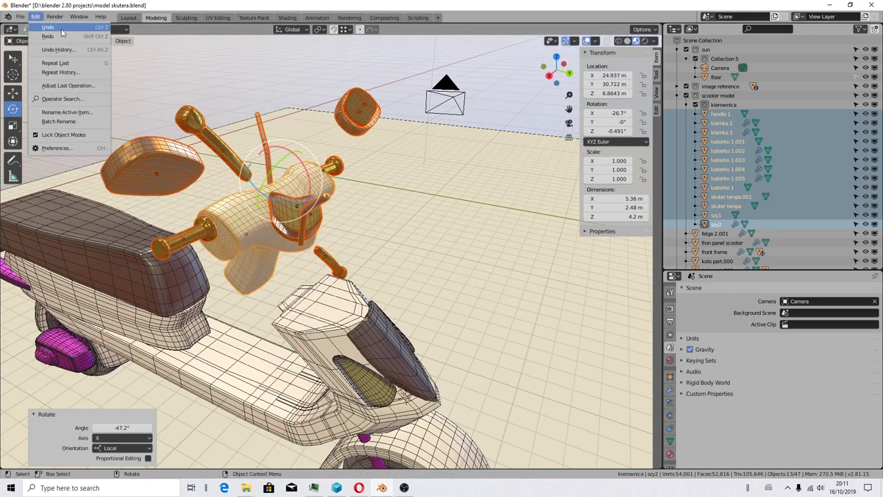
{"action": "key", "text": "ctrl+z"}
Step: Rotate the handlebar about the global X axis until its X rotation reads 17.6°
{"action": "left_click", "coordinate": [119, 31]}
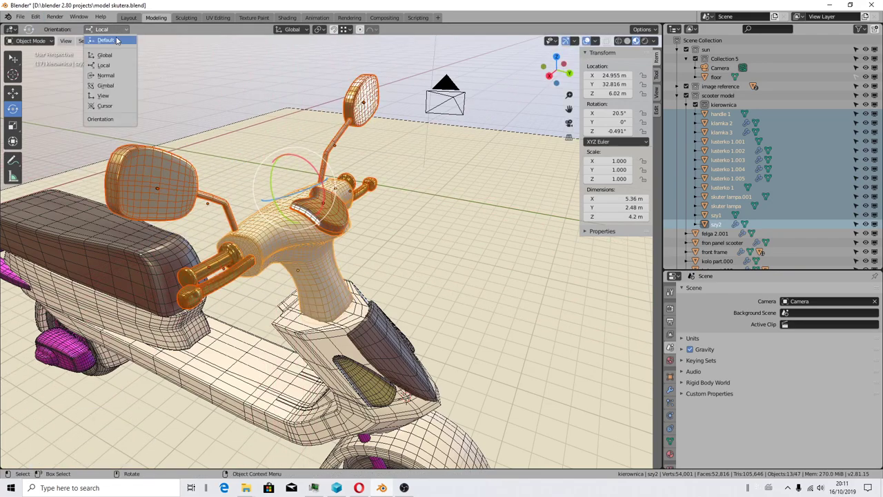
{"action": "left_click", "coordinate": [104, 54]}
{"action": "mouse_move", "coordinate": [319, 174]}
{"action": "left_mouse_down"}
{"action": "mouse_move", "coordinate": [296, 183]}
{"action": "mouse_move", "coordinate": [326, 169]}
{"action": "left_mouse_up"}
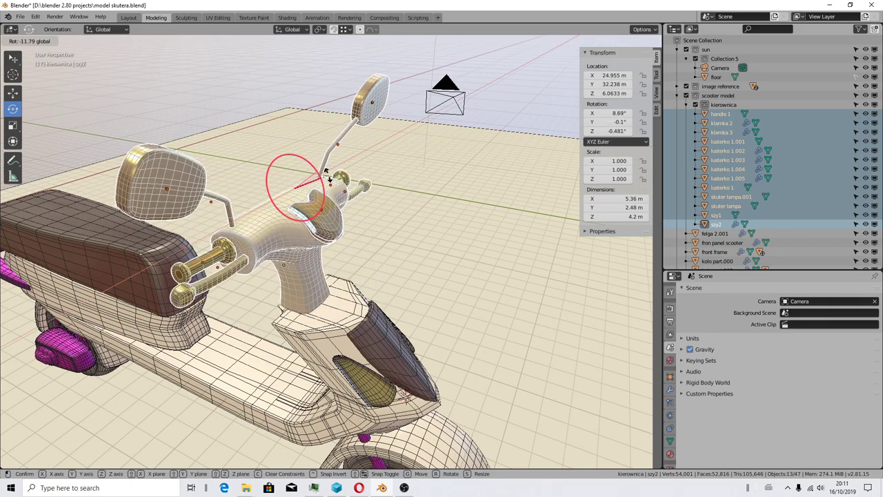
{"action": "left_click_drag", "start_coordinate": [326, 169], "coordinate": [327, 169]}
{"action": "middle_click_drag", "start_coordinate": [390, 243], "coordinate": [400, 237]}
{"action": "key", "text": "shift+space"}
{"action": "key", "text": "r"}
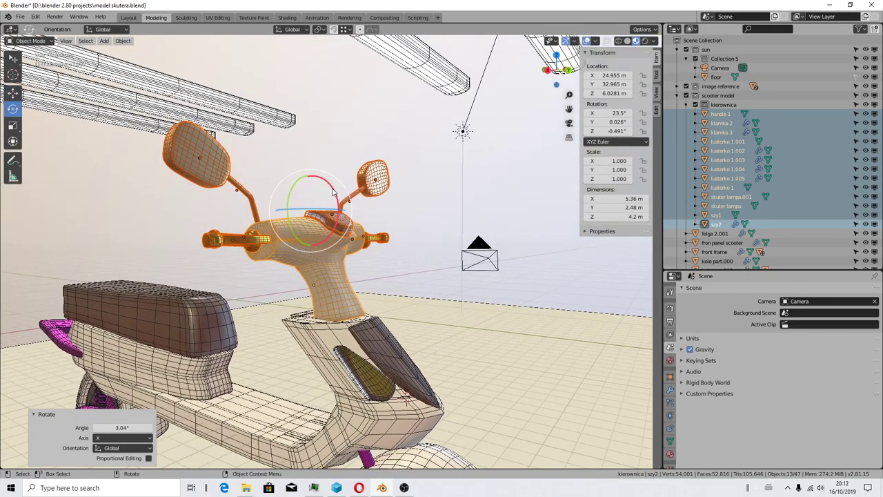
{"action": "left_click_drag", "start_coordinate": [333, 191], "coordinate": [331, 185]}
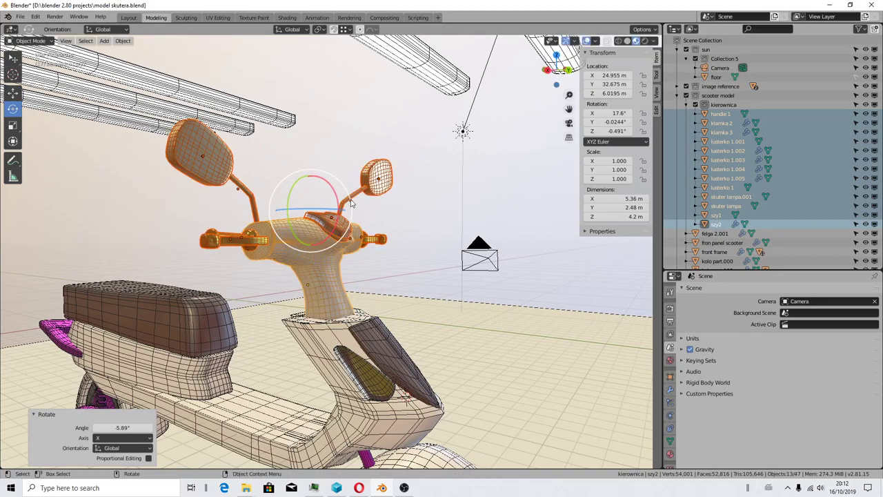
Step: Rotate with pivot set to Individual Origins, then undo because the parts split apart
{"action": "left_click", "coordinate": [321, 31]}
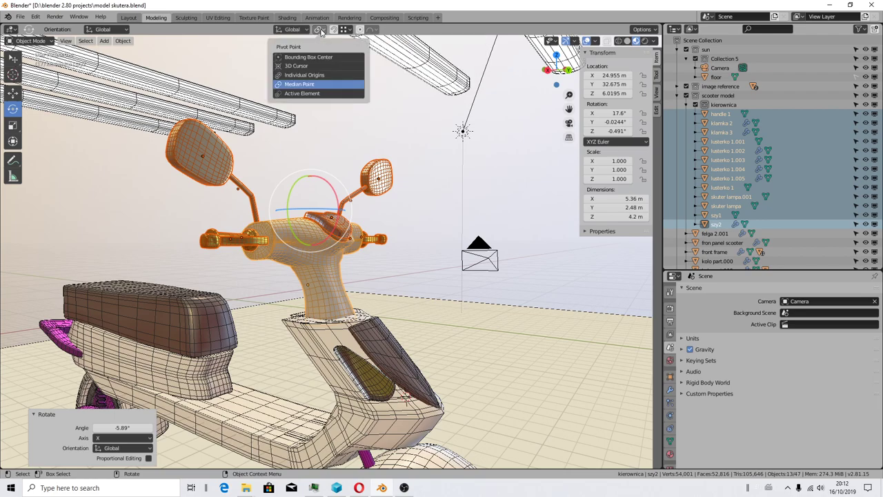
{"action": "left_click", "coordinate": [306, 76]}
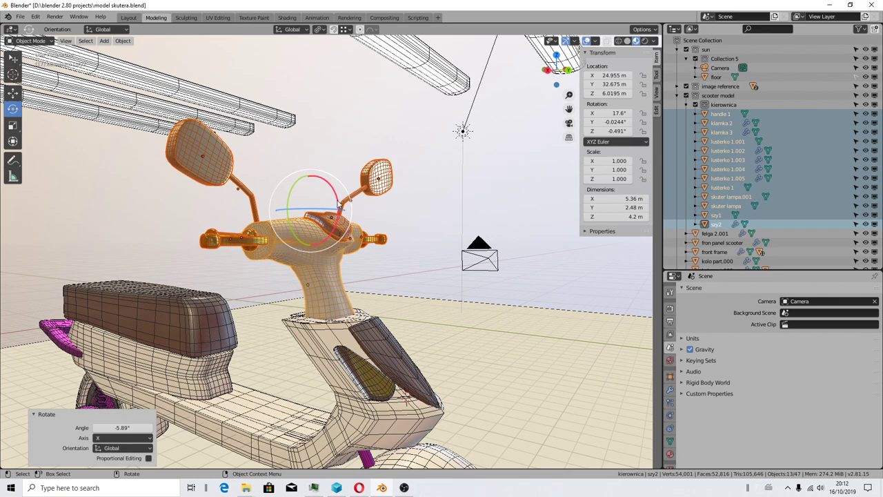
{"action": "left_click_drag", "start_coordinate": [338, 205], "coordinate": [298, 224]}
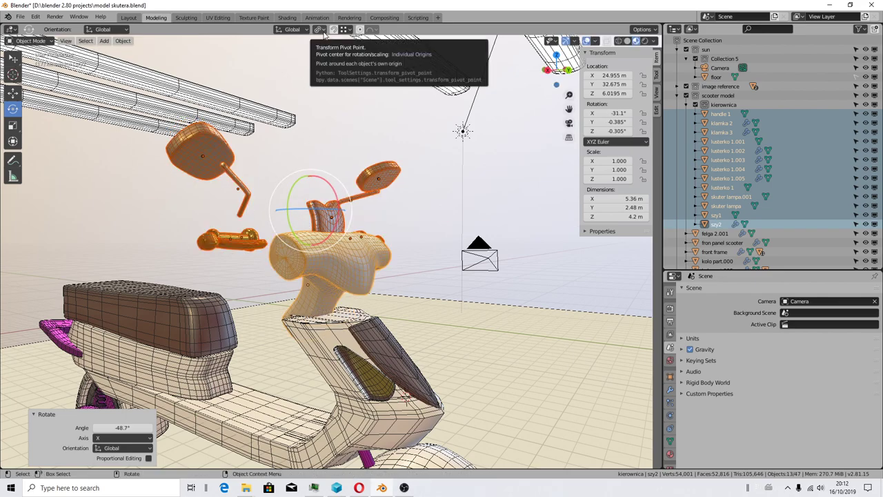
{"action": "left_click", "coordinate": [35, 17]}
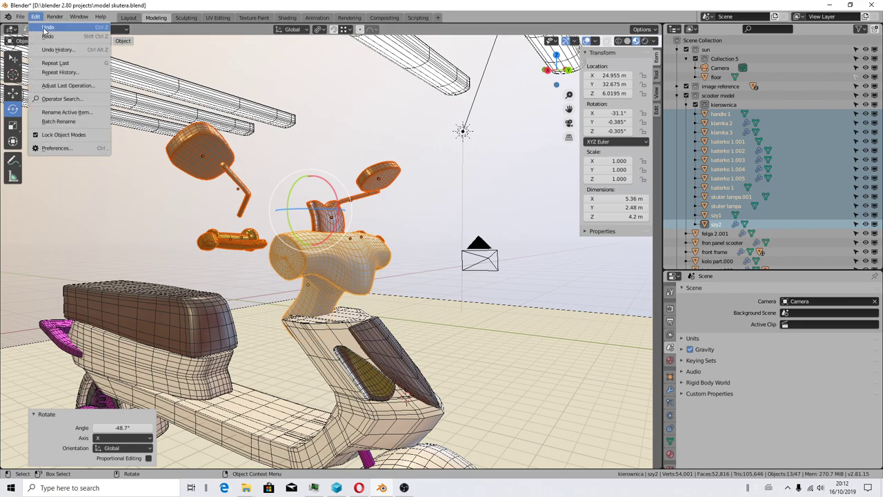
{"action": "key", "text": "ctrl+z"}
Step: Set the pivot to Bounding Box Center and tilt the handlebar slightly
{"action": "left_click", "coordinate": [319, 29]}
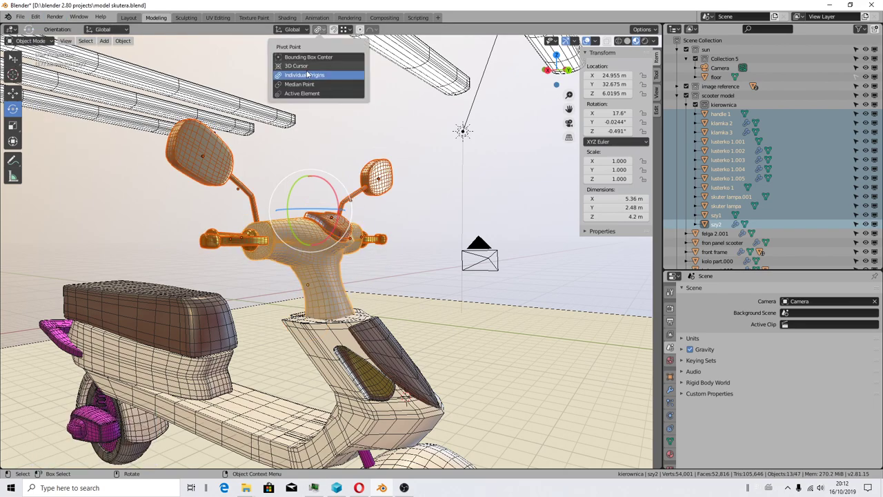
{"action": "left_click", "coordinate": [308, 58]}
{"action": "left_click_drag", "start_coordinate": [345, 216], "coordinate": [341, 218]}
{"action": "left_click", "coordinate": [318, 30]}
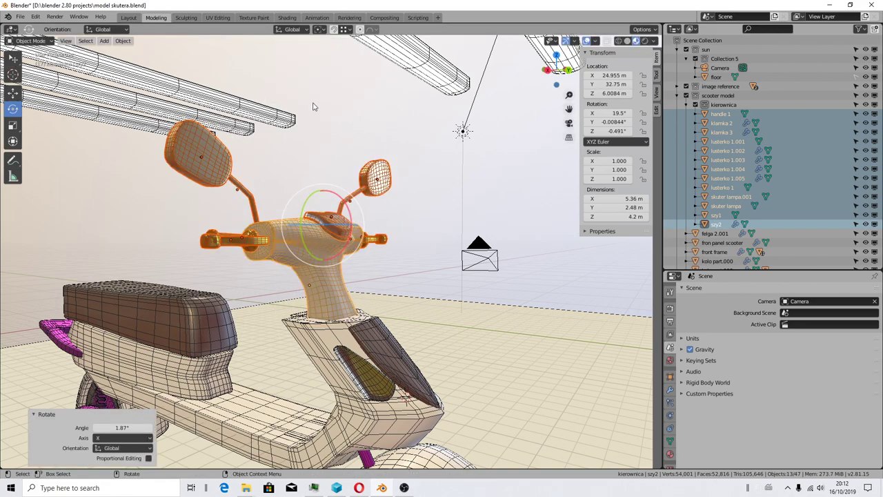
Step: Set the pivot to Active Element and rotate the handlebar to 21.2° X, −2.31° Y
{"action": "left_click", "coordinate": [319, 31]}
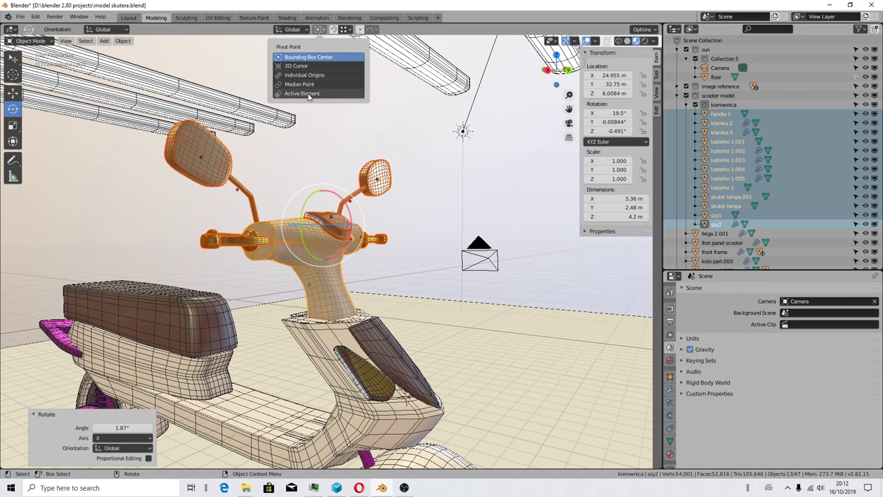
{"action": "left_click", "coordinate": [311, 93]}
{"action": "left_click_drag", "start_coordinate": [330, 264], "coordinate": [328, 265]}
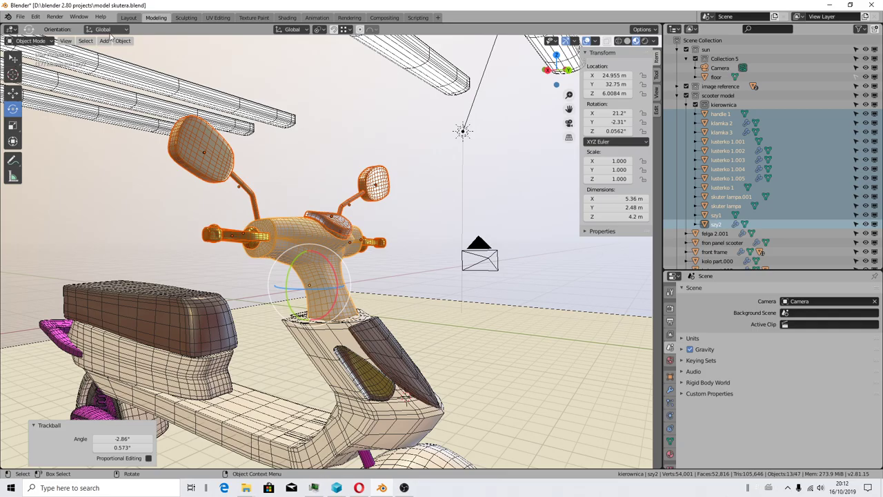
{"action": "mouse_move", "coordinate": [387, 188]}
{"action": "middle_mouse_down"}
{"action": "mouse_move", "coordinate": [467, 206]}
{"action": "mouse_move", "coordinate": [442, 207]}
{"action": "middle_mouse_up"}
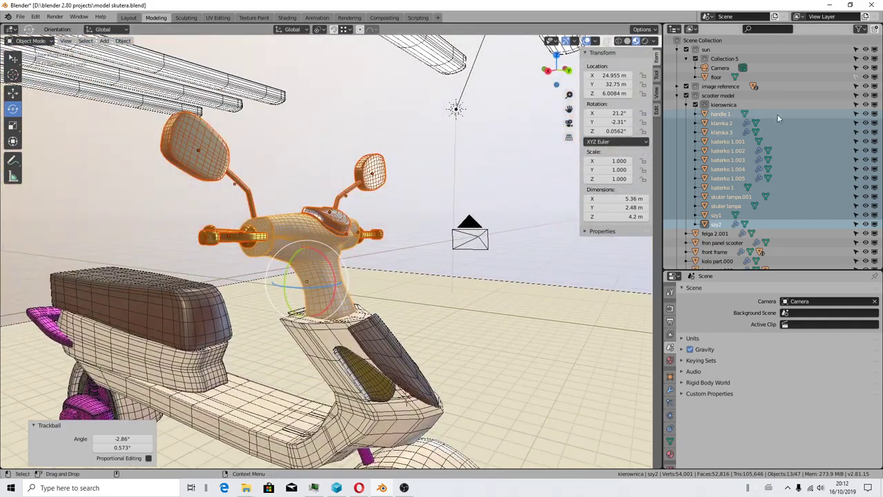
Step: Select every part of the scooter model collection and tilt it 2.27° about X
{"action": "left_click", "coordinate": [866, 107]}
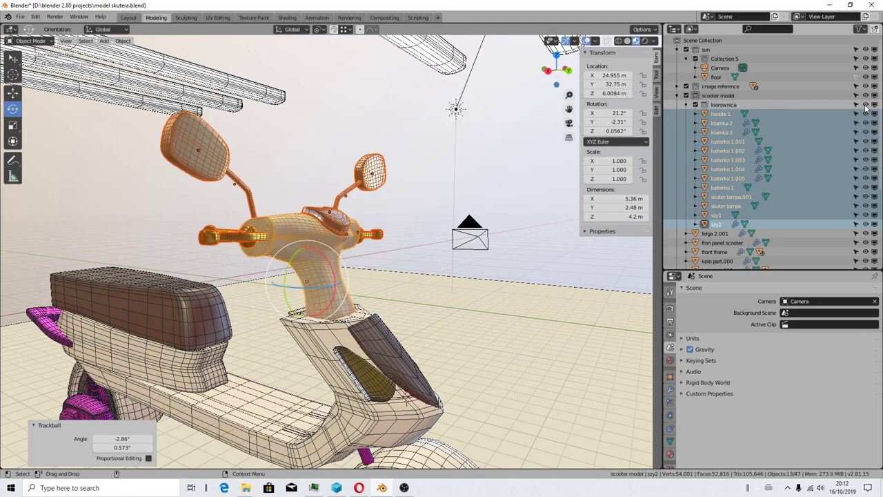
{"action": "left_click", "coordinate": [867, 105]}
{"action": "left_click", "coordinate": [866, 105]}
{"action": "left_click", "coordinate": [723, 96]}
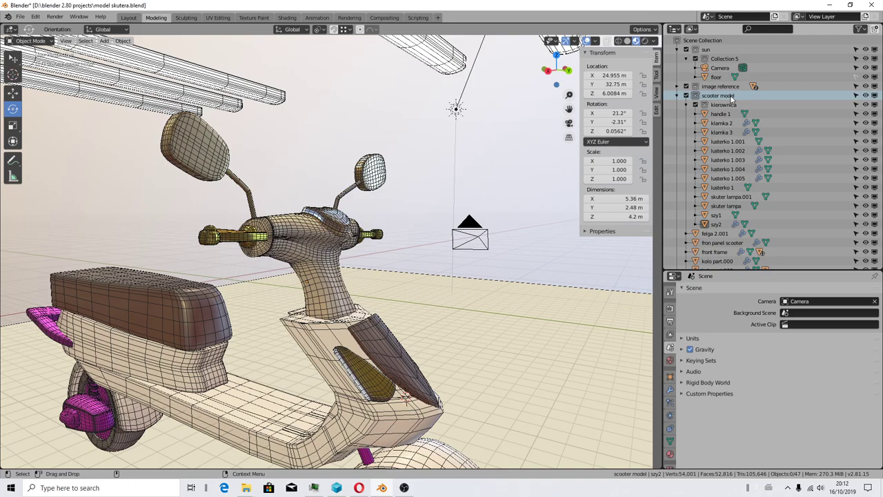
{"action": "double_click", "coordinate": [718, 96]}
{"action": "scroll", "coordinate": [364, 212], "scroll_direction": "down", "scroll_amount": 3}
{"action": "left_click_drag", "start_coordinate": [358, 299], "coordinate": [349, 302]}
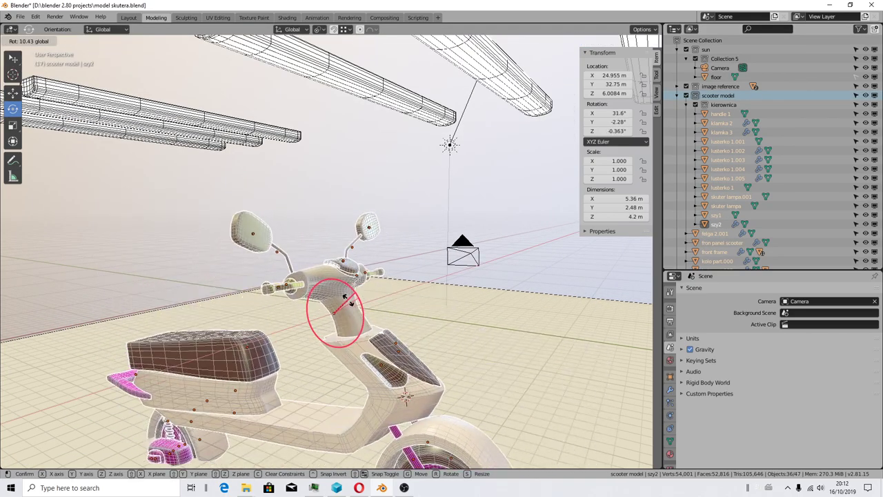
{"action": "left_click_drag", "start_coordinate": [346, 298], "coordinate": [350, 309]}
Step: Nudge the scooter −0.0321 m along the cursor Y axis
{"action": "left_click", "coordinate": [12, 92]}
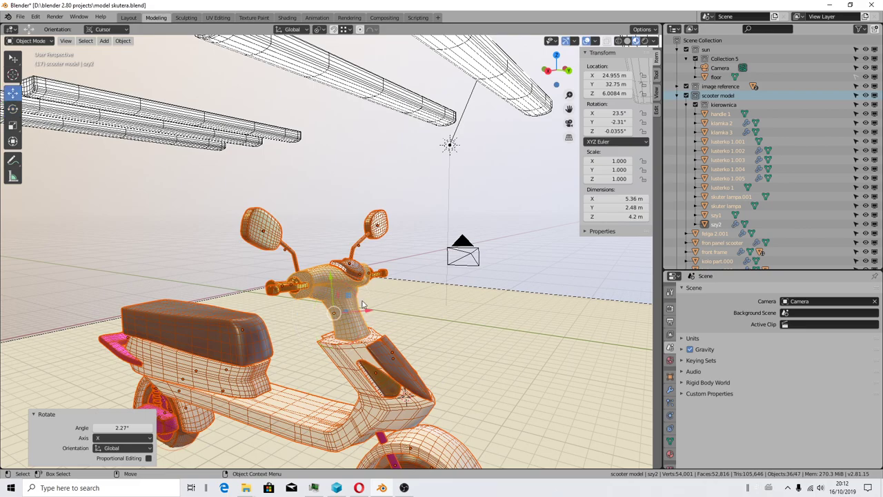
{"action": "middle_click_drag", "start_coordinate": [350, 308], "coordinate": [294, 194]}
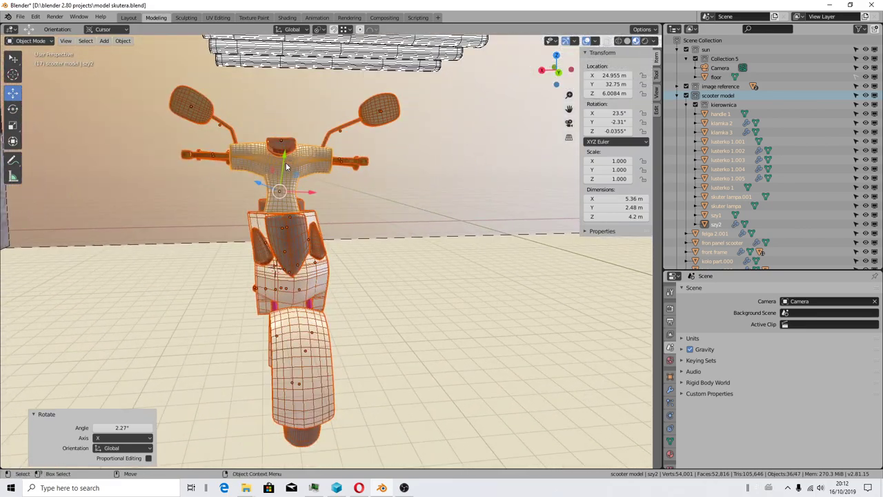
{"action": "left_click_drag", "start_coordinate": [287, 166], "coordinate": [382, 254]}
{"action": "middle_click_drag", "start_coordinate": [382, 254], "coordinate": [378, 259]}
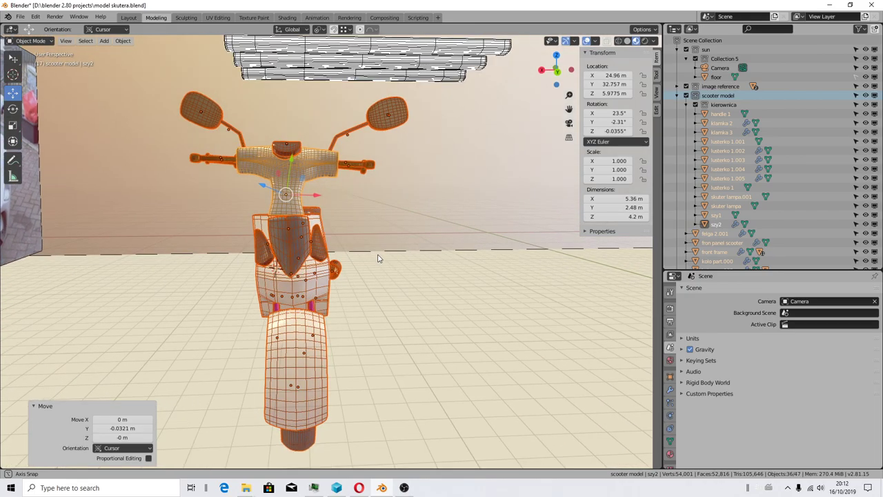
{"action": "scroll", "coordinate": [201, 295], "scroll_direction": "up", "scroll_amount": 3}
{"action": "scroll", "coordinate": [201, 296], "scroll_direction": "up", "scroll_amount": 1}
{"action": "scroll", "coordinate": [273, 307], "scroll_direction": "down", "scroll_amount": 1}
Step: Select 'front frame' and apply Object > Show/Hide > Hide Unselected to isolate it
{"action": "left_click", "coordinate": [252, 289]}
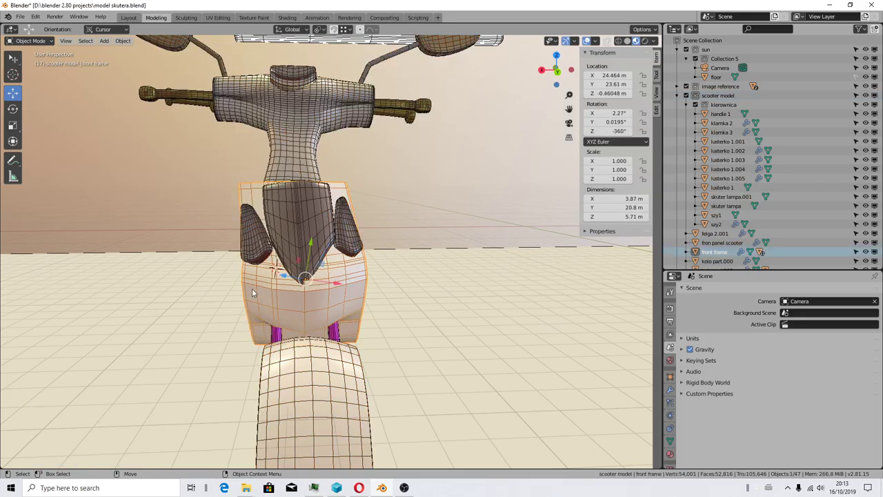
{"action": "middle_click_drag", "start_coordinate": [252, 288], "coordinate": [459, 413]}
{"action": "left_click", "coordinate": [123, 40]}
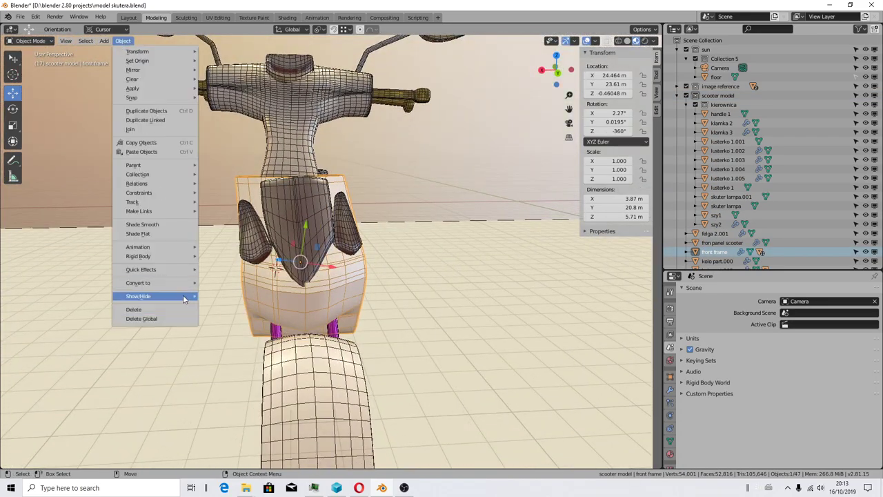
{"action": "mouse_move", "coordinate": [139, 296]}
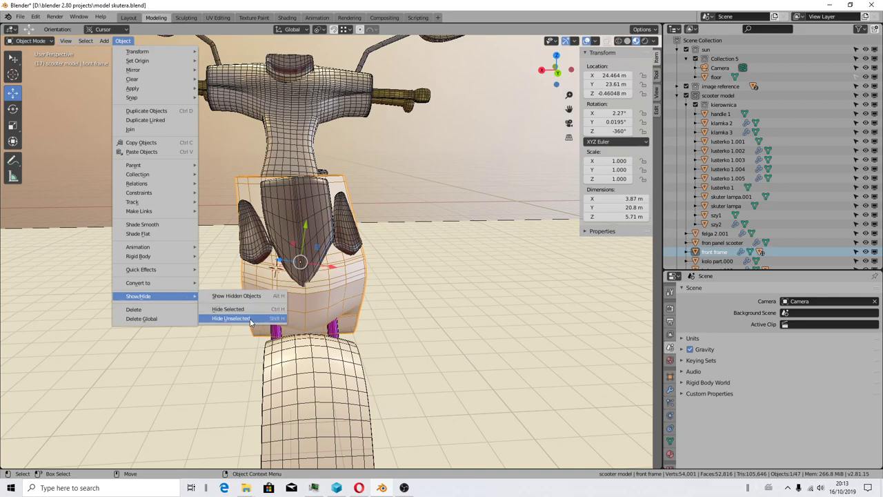
{"action": "left_click", "coordinate": [251, 321]}
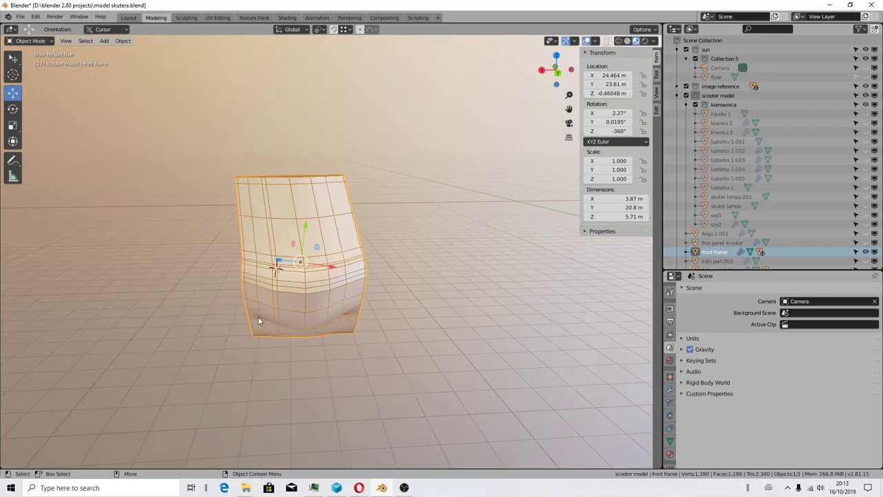
{"action": "mouse_move", "coordinate": [392, 370]}
{"action": "middle_mouse_down"}
{"action": "mouse_move", "coordinate": [416, 368]}
{"action": "mouse_move", "coordinate": [371, 361]}
{"action": "mouse_move", "coordinate": [391, 339]}
{"action": "mouse_move", "coordinate": [423, 340]}
{"action": "mouse_move", "coordinate": [396, 362]}
{"action": "mouse_move", "coordinate": [373, 345]}
{"action": "middle_mouse_up"}
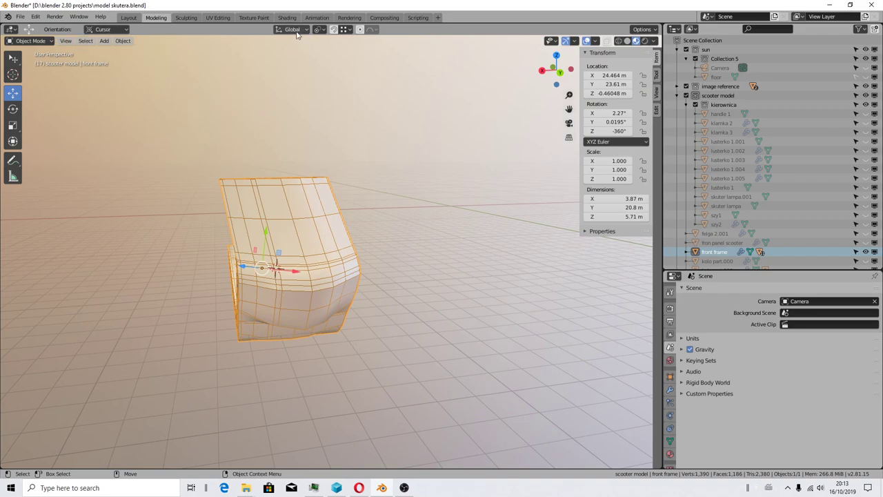
Step: Open Edit > Preferences and go to the Interface section
{"action": "left_click", "coordinate": [121, 41]}
{"action": "left_click", "coordinate": [108, 31]}
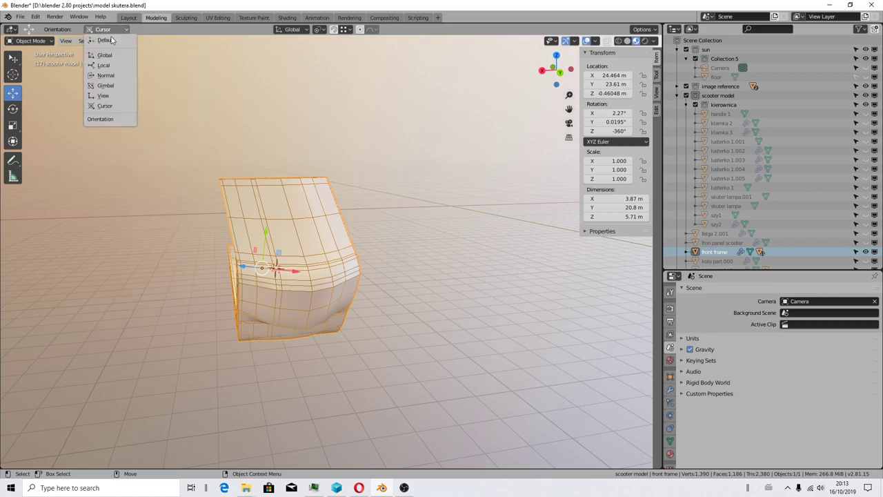
{"action": "left_click", "coordinate": [131, 42]}
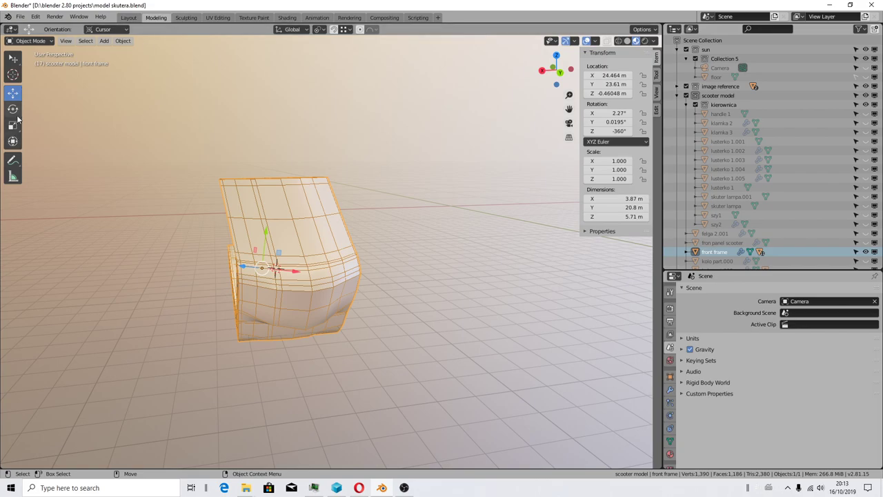
{"action": "left_click", "coordinate": [35, 17]}
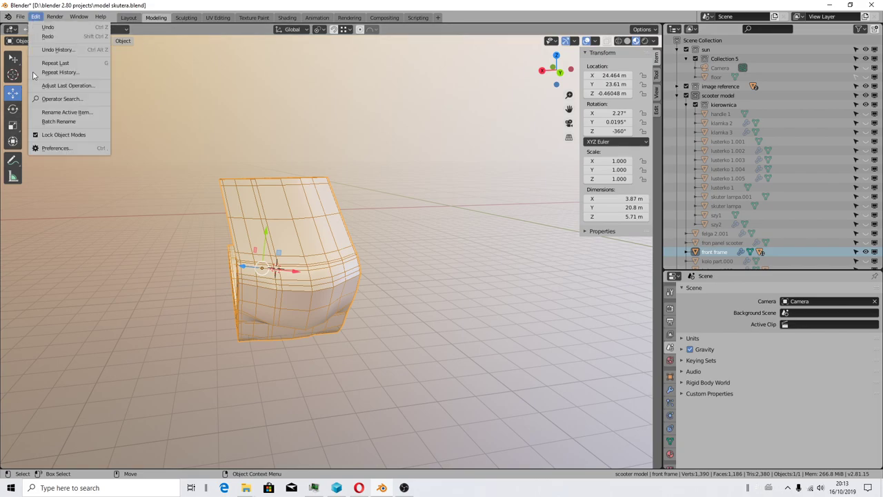
{"action": "left_click", "coordinate": [33, 153]}
{"action": "left_click_drag", "start_coordinate": [115, 41], "coordinate": [316, 69]}
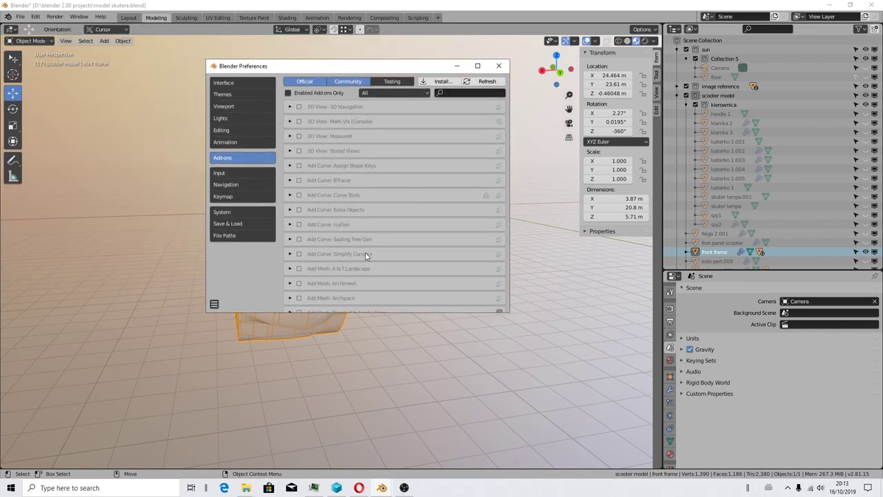
{"action": "left_click", "coordinate": [229, 83]}
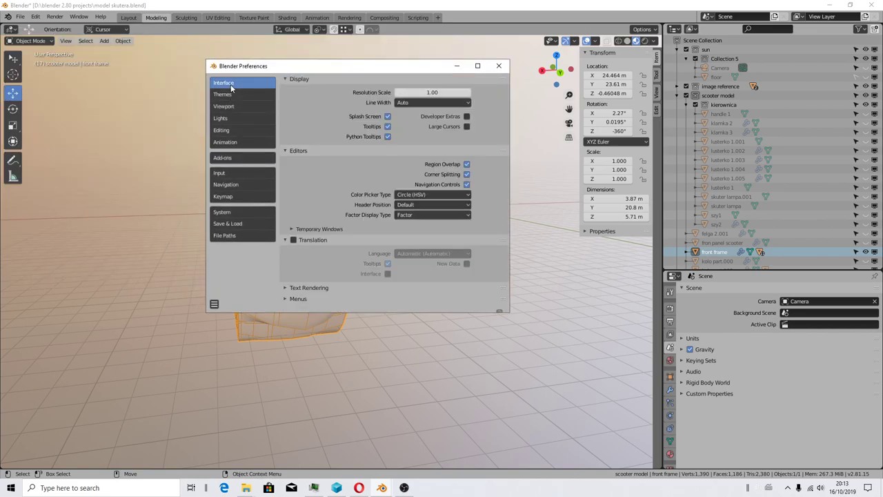
Step: Uncheck Region Overlap, save the preferences, and close the Preferences window
{"action": "left_click", "coordinate": [468, 165]}
{"action": "left_click", "coordinate": [214, 304]}
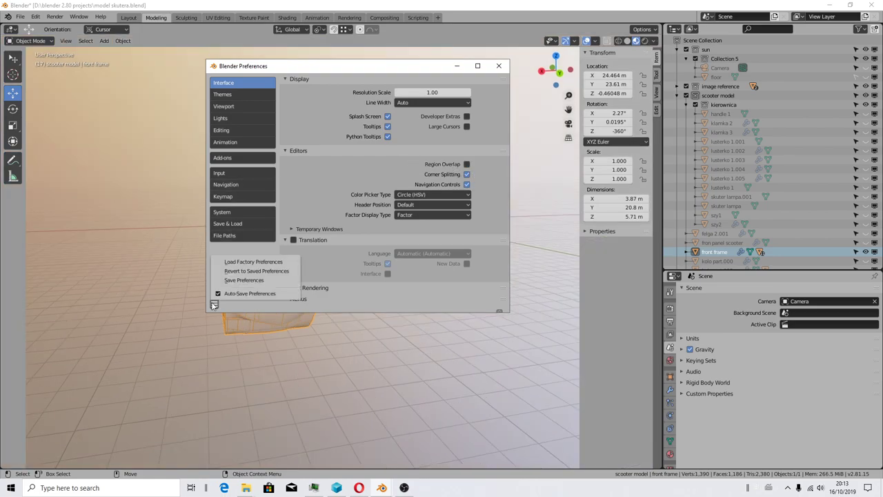
{"action": "left_click", "coordinate": [234, 282]}
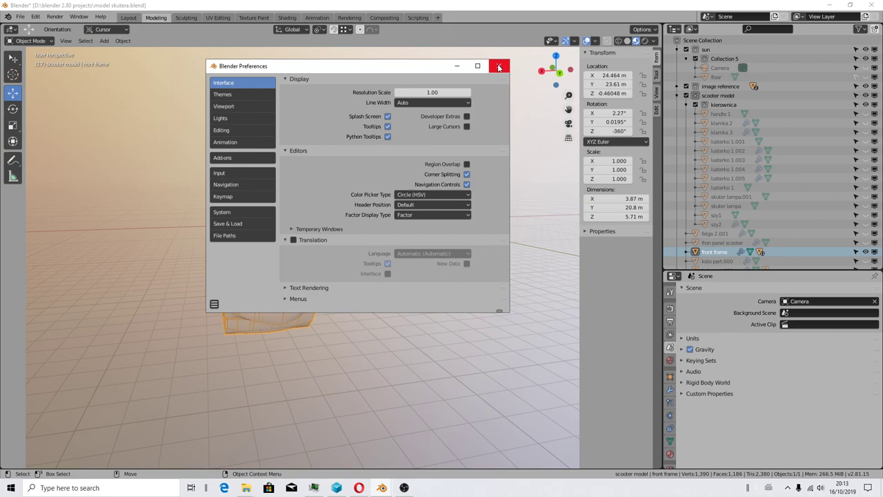
{"action": "left_click", "coordinate": [499, 66]}
{"action": "left_click", "coordinate": [124, 41]}
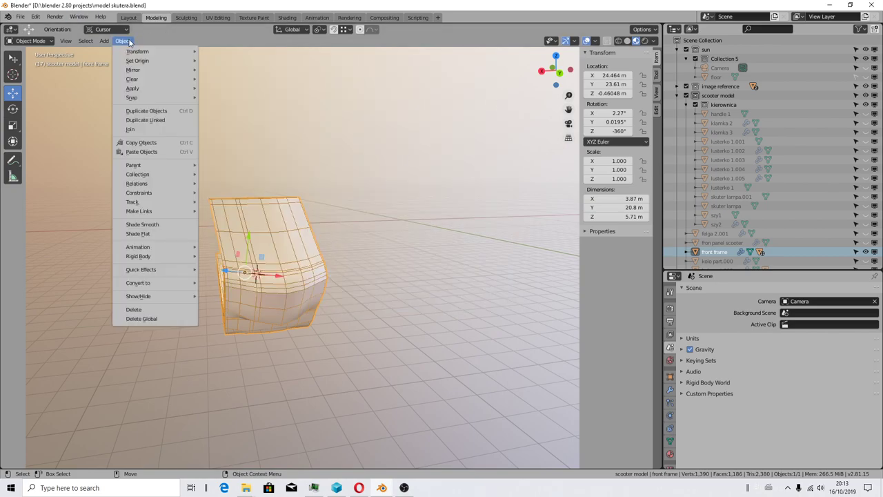
{"action": "mouse_move", "coordinate": [152, 296]}
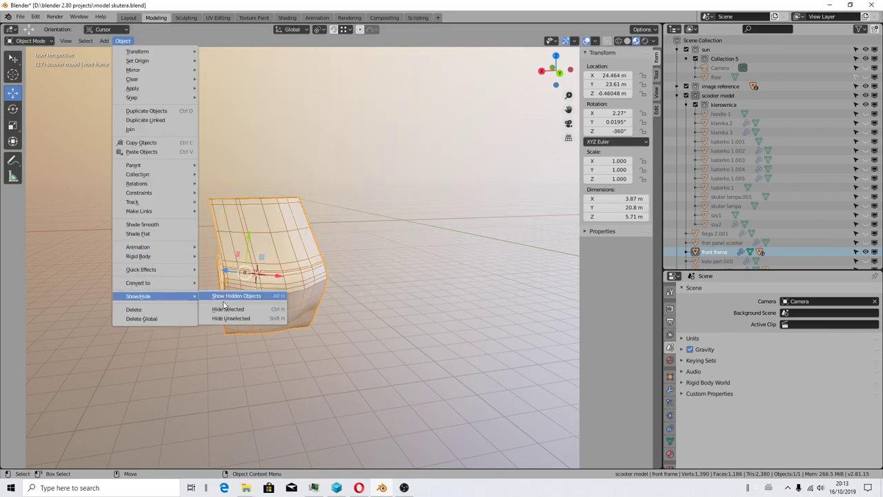
Step: Show all hidden objects again and hide the garage 'wall'
{"action": "left_click", "coordinate": [231, 302]}
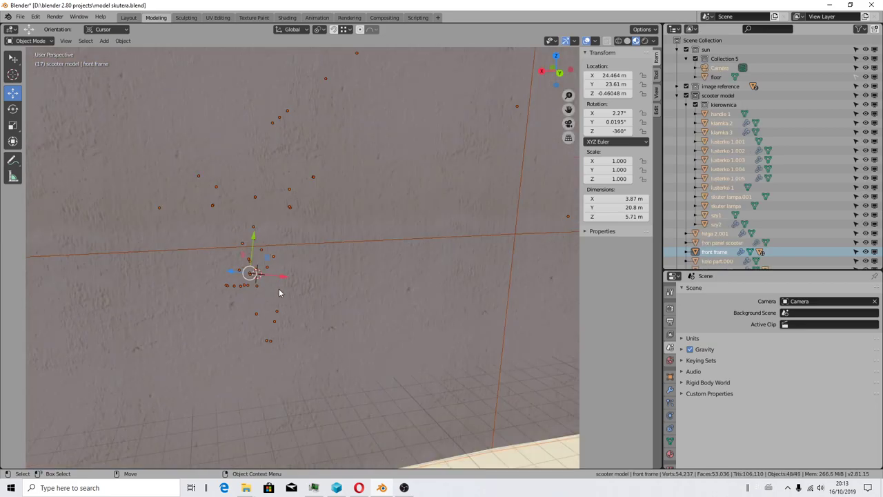
{"action": "mouse_move", "coordinate": [235, 299]}
{"action": "middle_mouse_down"}
{"action": "mouse_move", "coordinate": [183, 312]}
{"action": "mouse_move", "coordinate": [444, 237]}
{"action": "middle_mouse_up"}
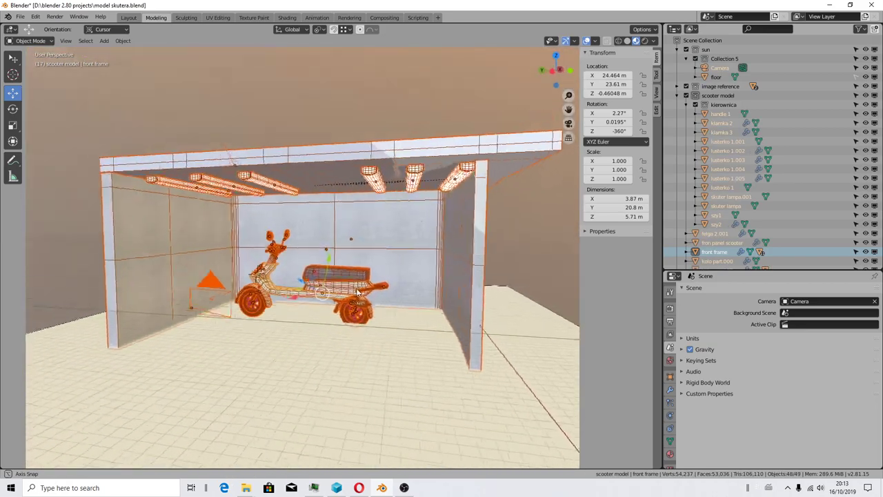
{"action": "left_click", "coordinate": [443, 236]}
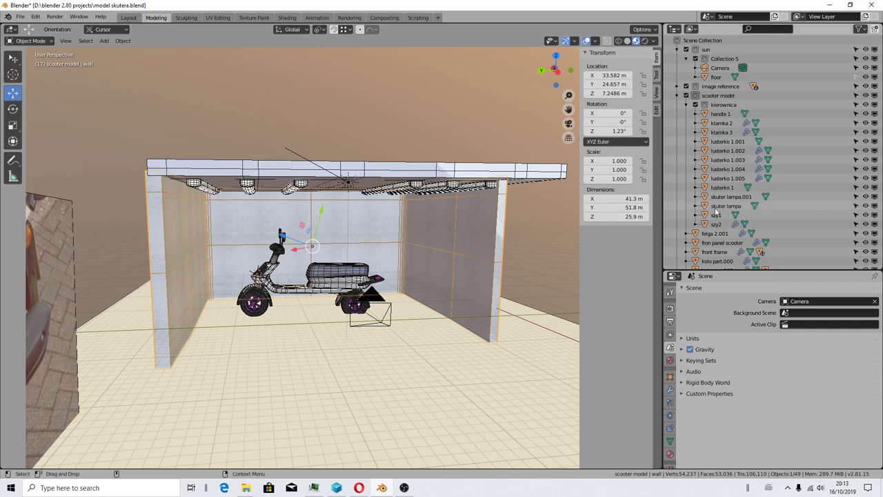
{"action": "scroll", "coordinate": [811, 242], "scroll_direction": "down", "scroll_amount": 5}
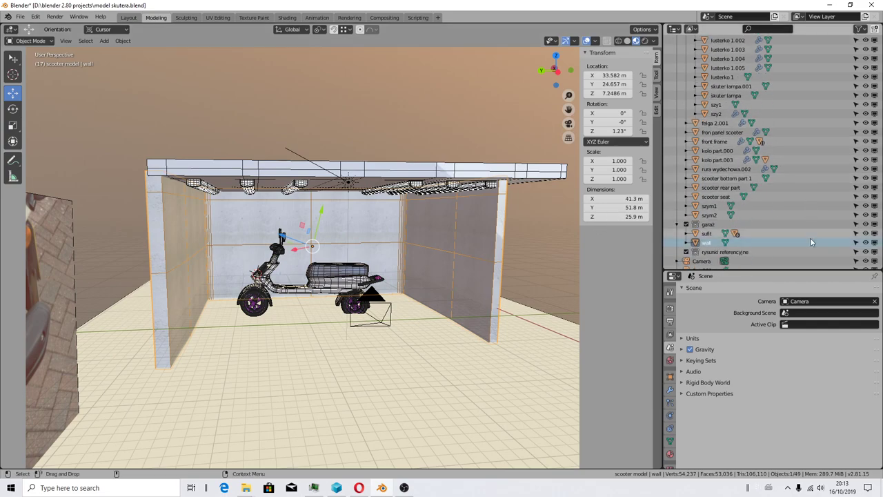
{"action": "left_click", "coordinate": [865, 243]}
Step: Hide the ceiling 'sufit' via its Outliner eye icon
{"action": "left_click", "coordinate": [865, 243]}
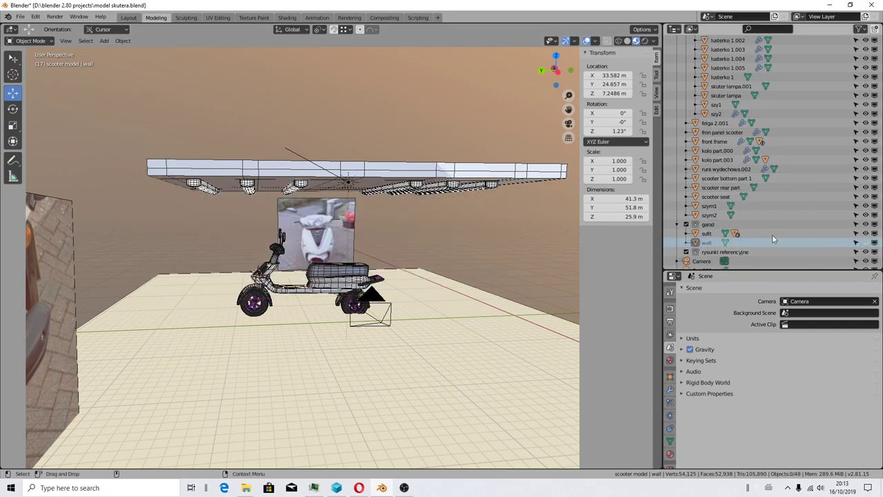
{"action": "middle_click_drag", "start_coordinate": [414, 208], "coordinate": [361, 126]}
{"action": "left_click", "coordinate": [360, 127]}
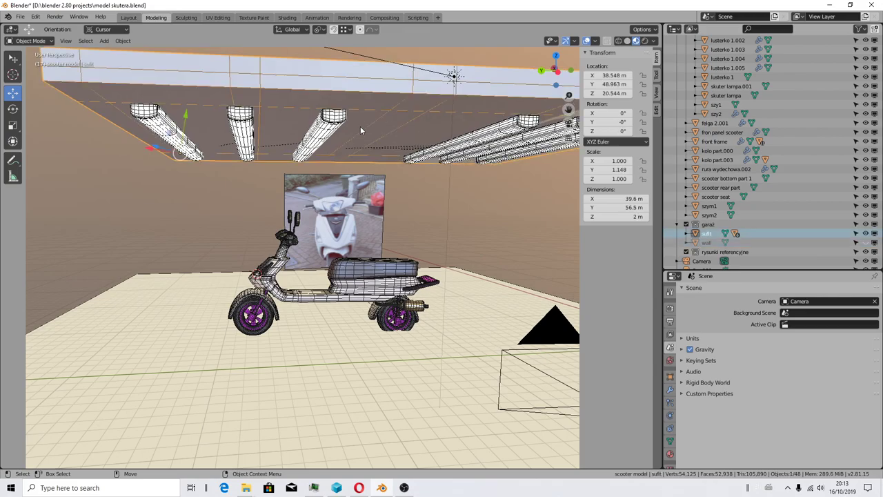
{"action": "left_click", "coordinate": [866, 233]}
{"action": "mouse_move", "coordinate": [381, 209]}
{"action": "middle_mouse_down"}
{"action": "mouse_move", "coordinate": [564, 197]}
{"action": "mouse_move", "coordinate": [70, 212]}
{"action": "mouse_move", "coordinate": [352, 229]}
{"action": "mouse_move", "coordinate": [428, 207]}
{"action": "middle_mouse_up"}
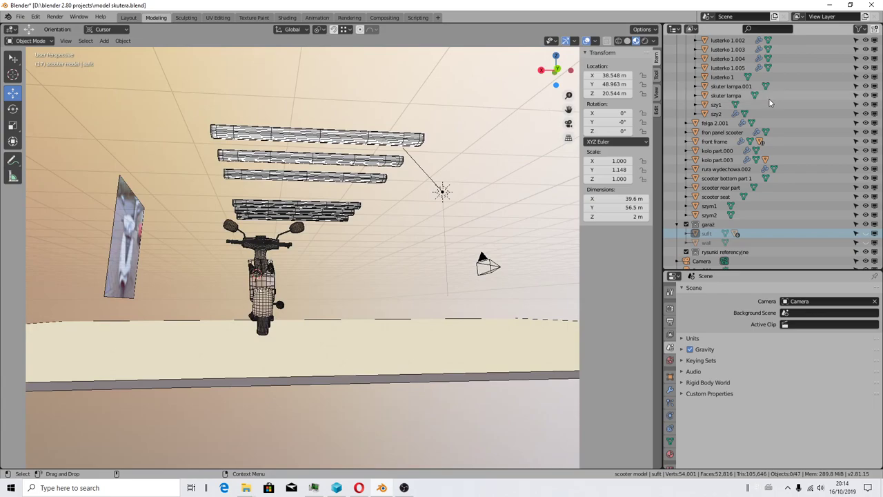
{"action": "left_click", "coordinate": [859, 29]}
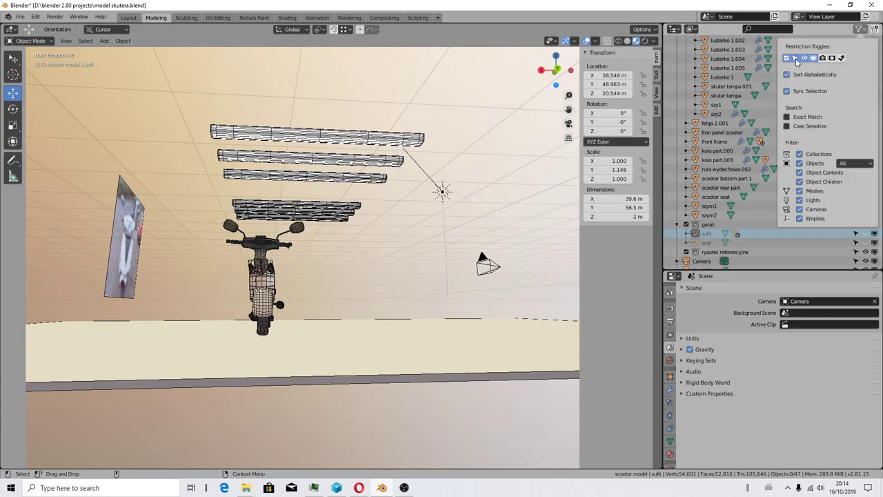
Step: Orbit and zoom in for an angled close-up of the scooter beside its reference photo
{"action": "mouse_move", "coordinate": [336, 270]}
{"action": "middle_mouse_down"}
{"action": "mouse_move", "coordinate": [357, 288]}
{"action": "mouse_move", "coordinate": [355, 261]}
{"action": "mouse_move", "coordinate": [435, 209]}
{"action": "mouse_move", "coordinate": [417, 225]}
{"action": "mouse_move", "coordinate": [304, 189]}
{"action": "middle_mouse_up"}
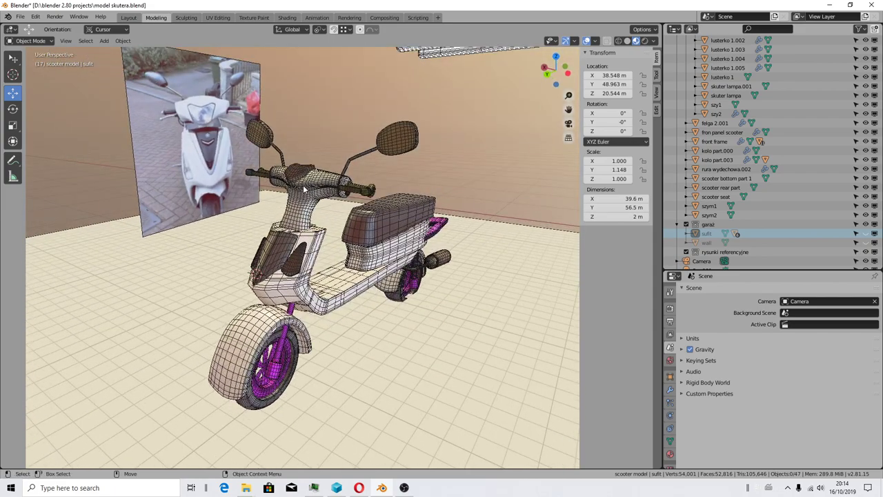
{"action": "scroll", "coordinate": [312, 192], "scroll_direction": "up", "scroll_amount": 2}
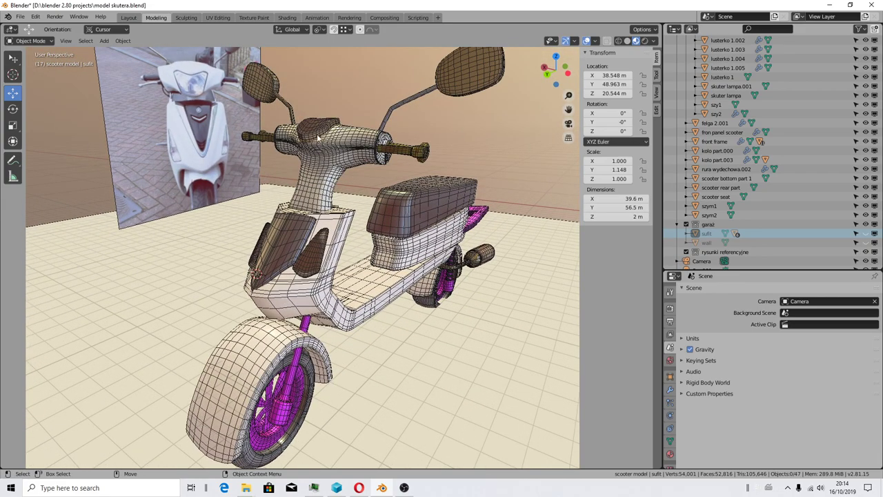